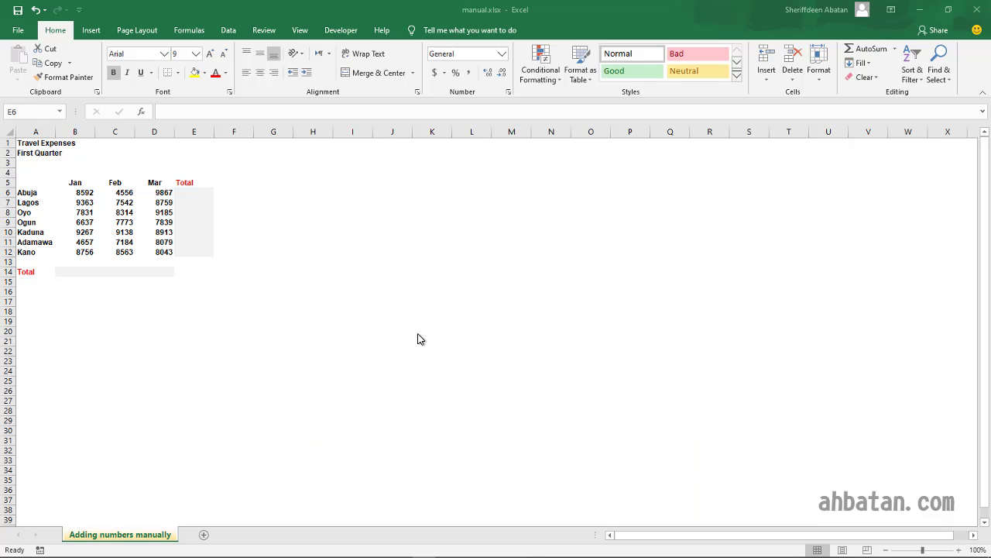
- Enter =B6+C6+D6 in E6 so Abuja's Jan–Mar expenses total 23015
{"action": "left_click", "coordinate": [202, 191]}
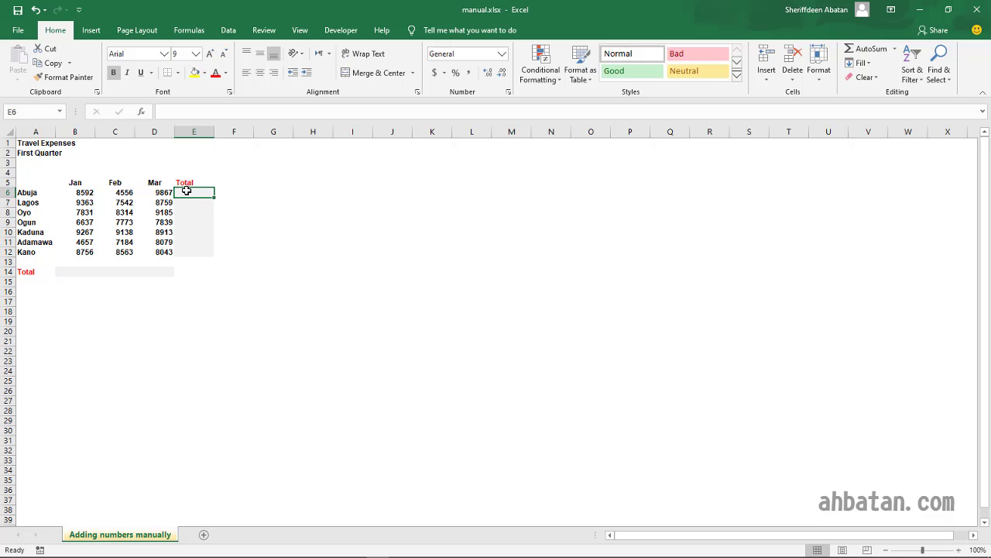
{"action": "type", "text": "="}
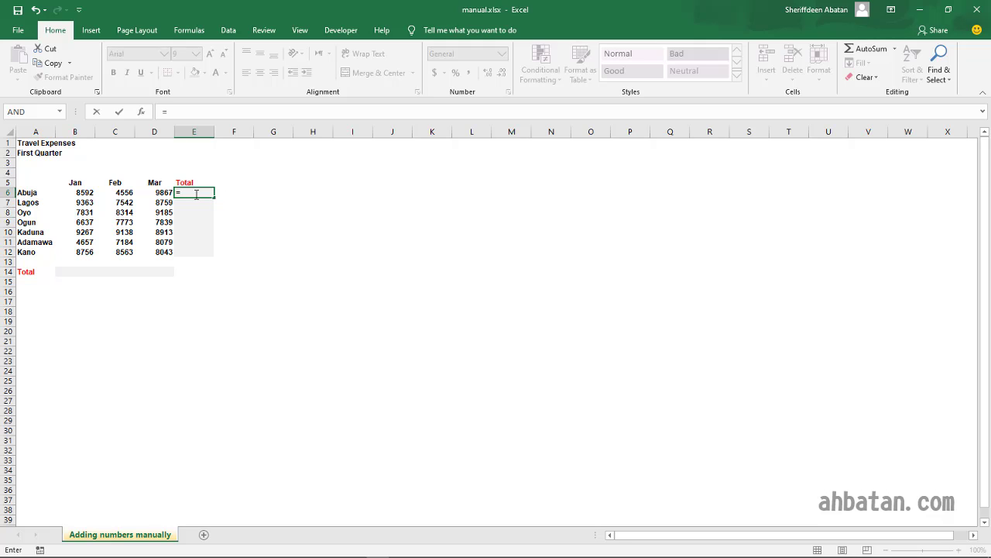
{"action": "left_click", "coordinate": [85, 194]}
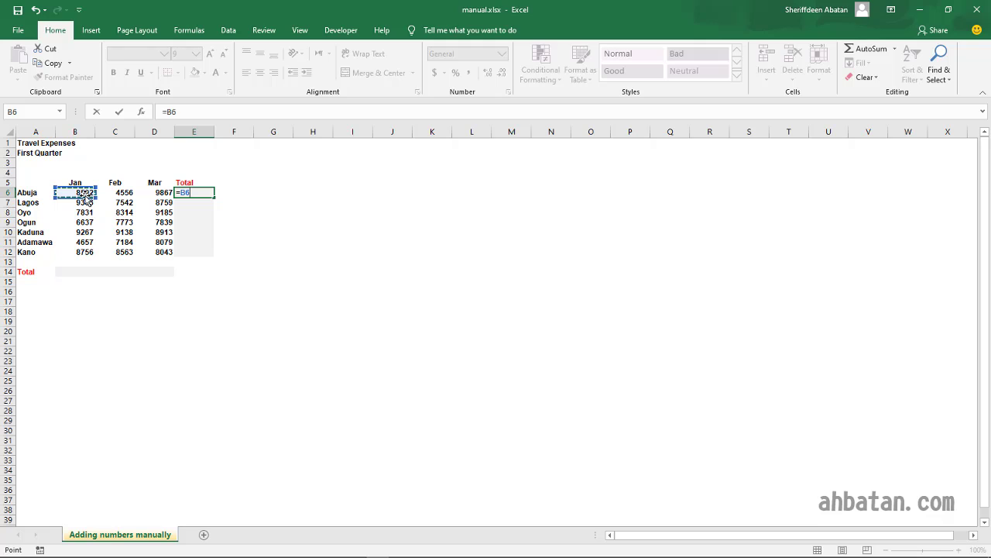
{"action": "type", "text": "+"}
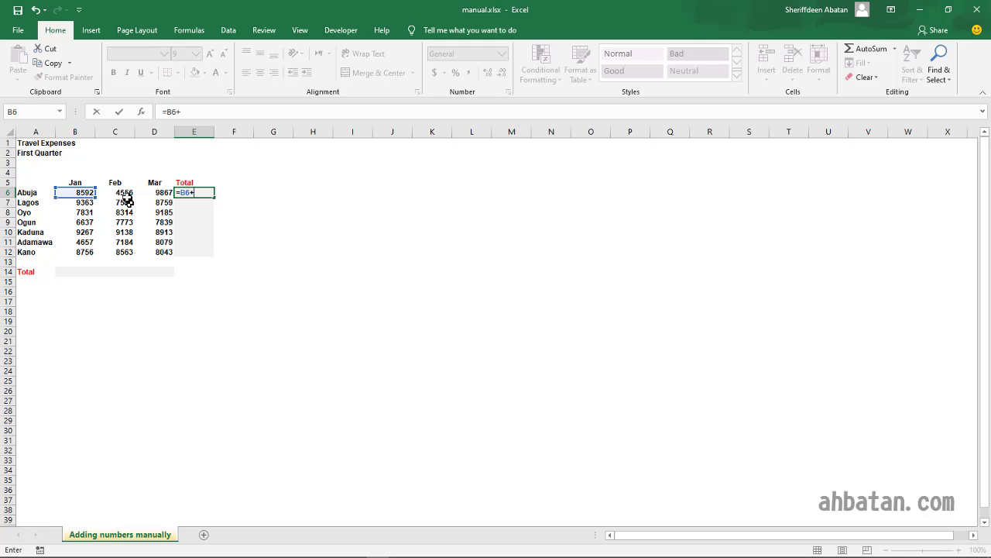
{"action": "left_click", "coordinate": [125, 194]}
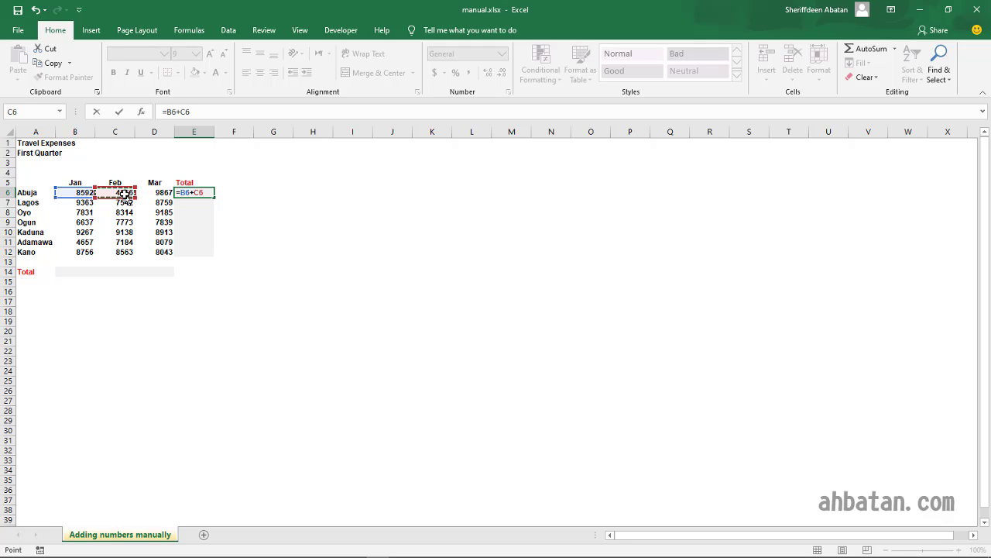
{"action": "type", "text": "+"}
{"action": "left_click", "coordinate": [153, 193]}
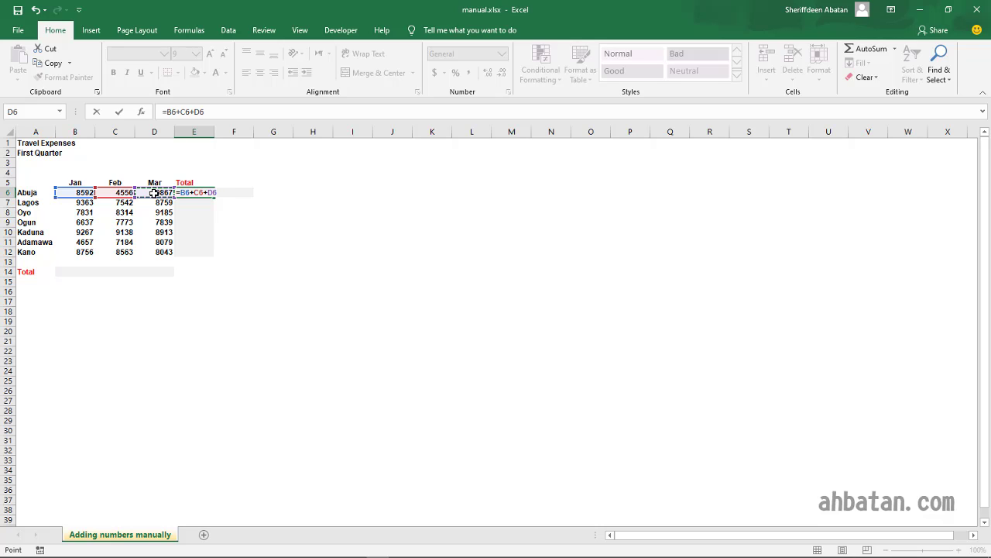
{"action": "key", "text": "Return"}
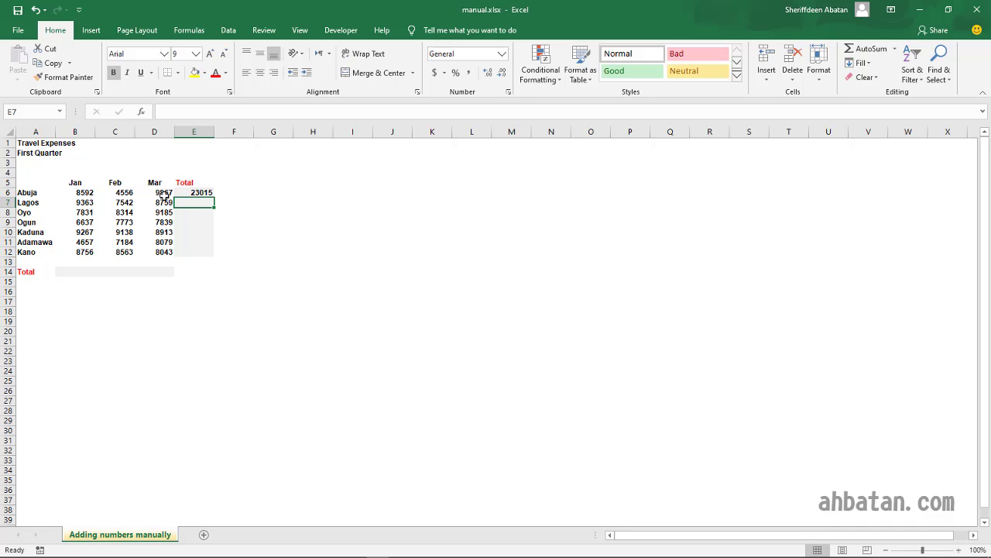
- Enter =B7+C7+D7 in E7 so Lagos's three months total 25664
{"action": "type", "text": "="}
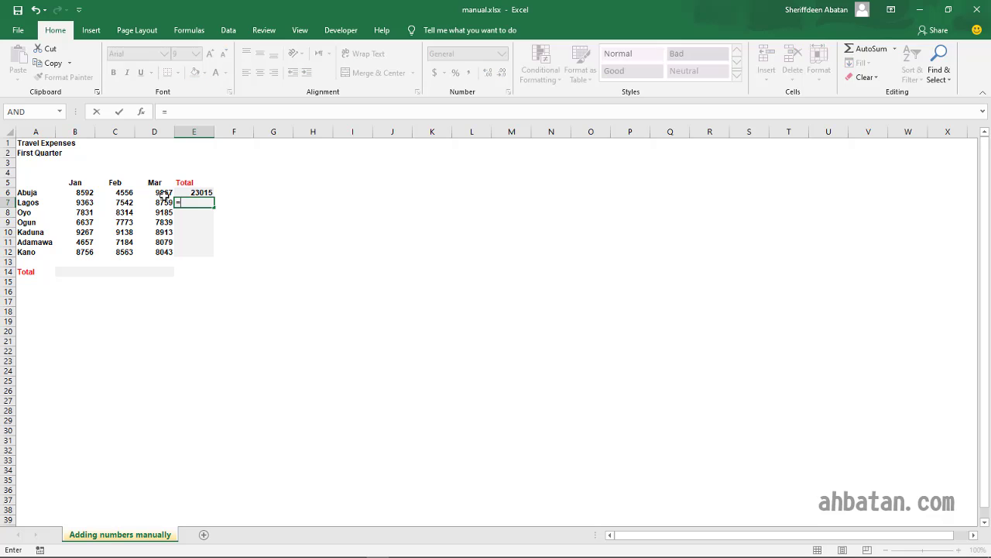
{"action": "left_click", "coordinate": [89, 203]}
{"action": "type", "text": "+"}
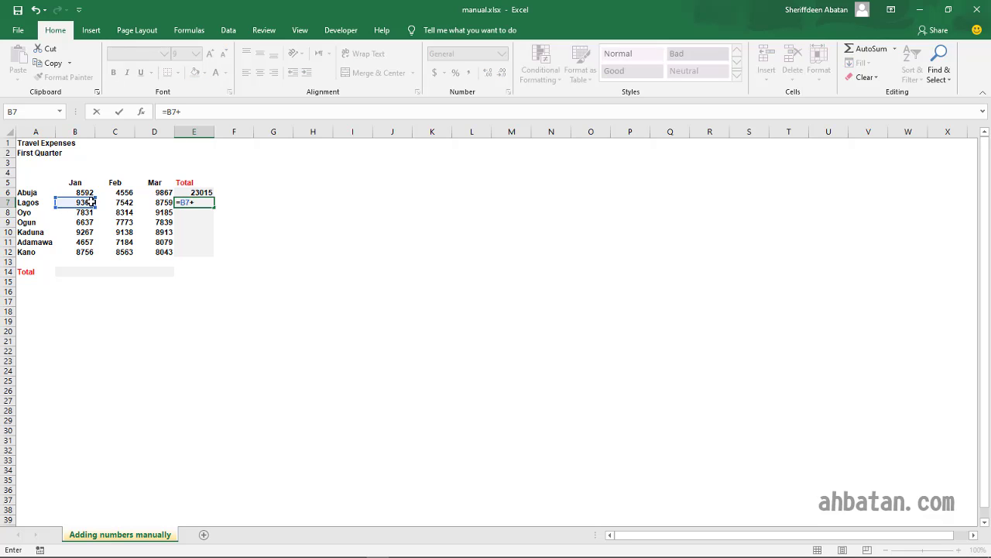
{"action": "left_click", "coordinate": [113, 203]}
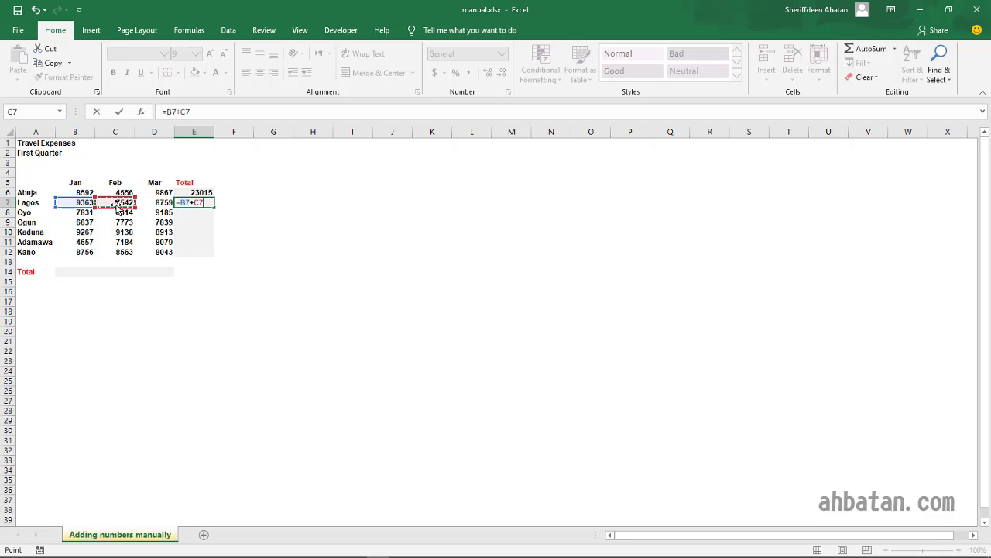
{"action": "type", "text": "+"}
{"action": "left_click", "coordinate": [159, 202]}
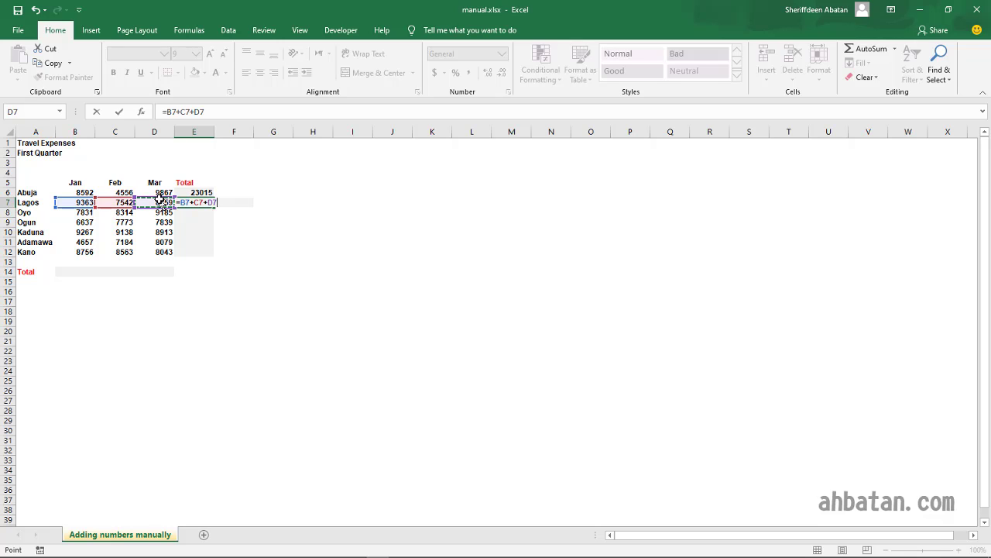
{"action": "key", "text": "Return"}
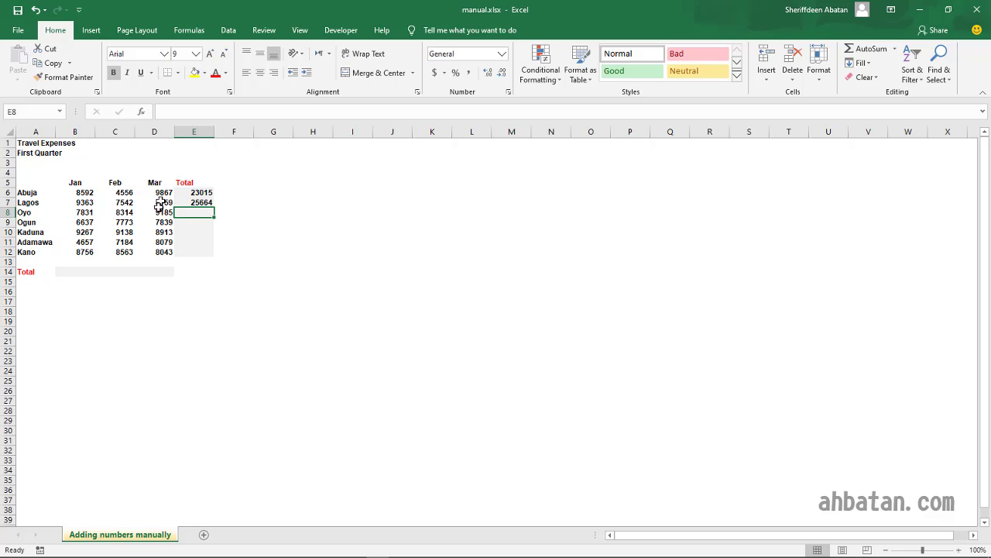
{"action": "left_click", "coordinate": [195, 202]}
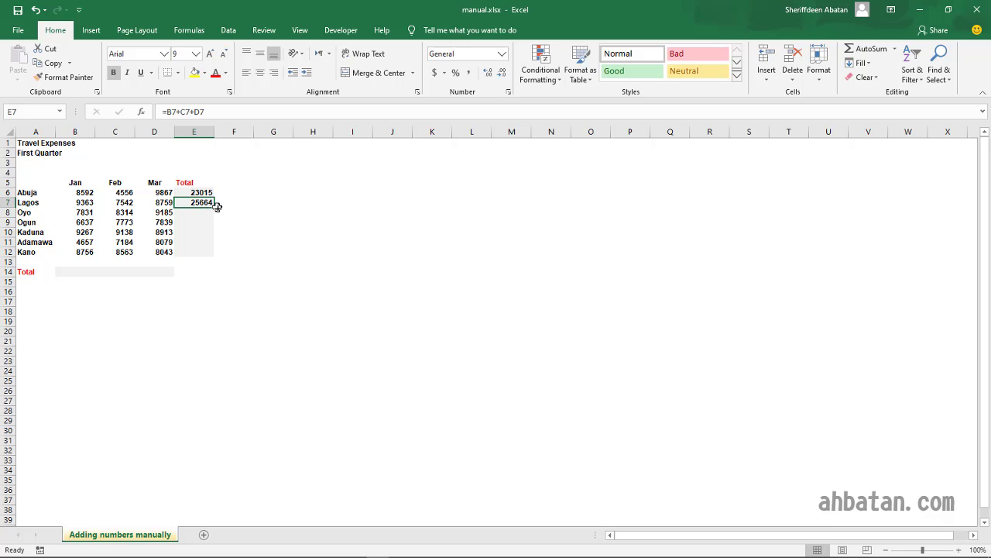
- Fill the E7 total formula down to E12, covering Oyo through Kano
{"action": "left_click_drag", "start_coordinate": [215, 206], "coordinate": [218, 252]}
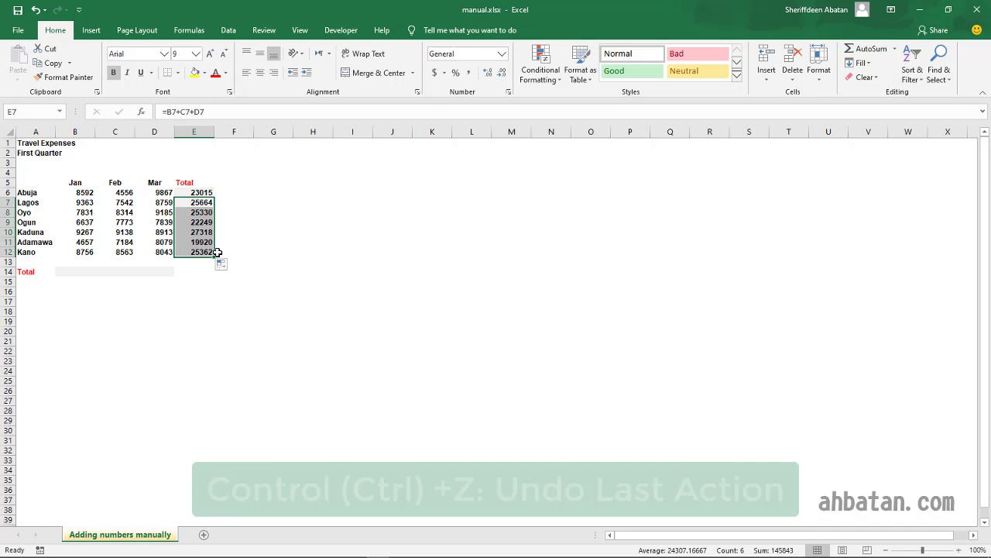
{"action": "key", "text": "ctrl+z"}
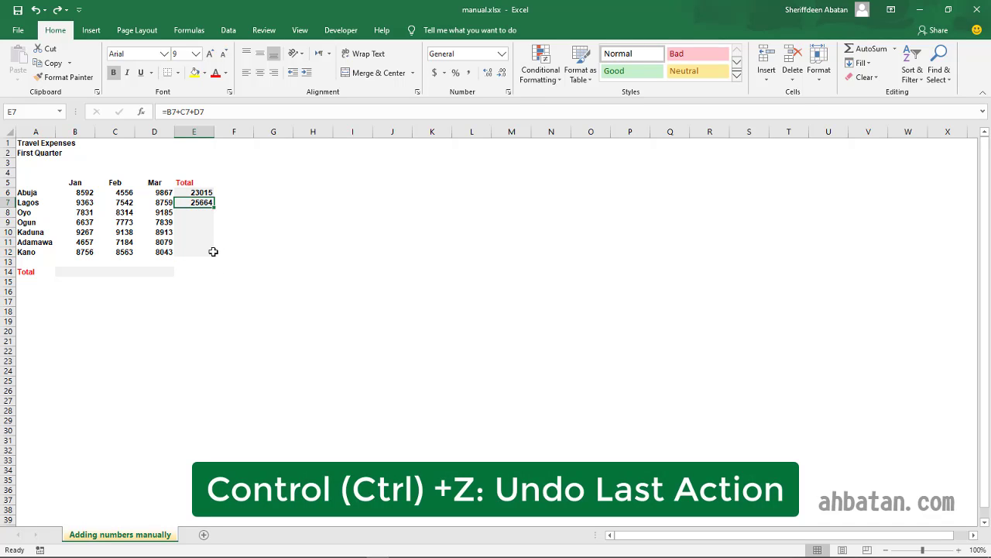
{"action": "double_click", "coordinate": [214, 206]}
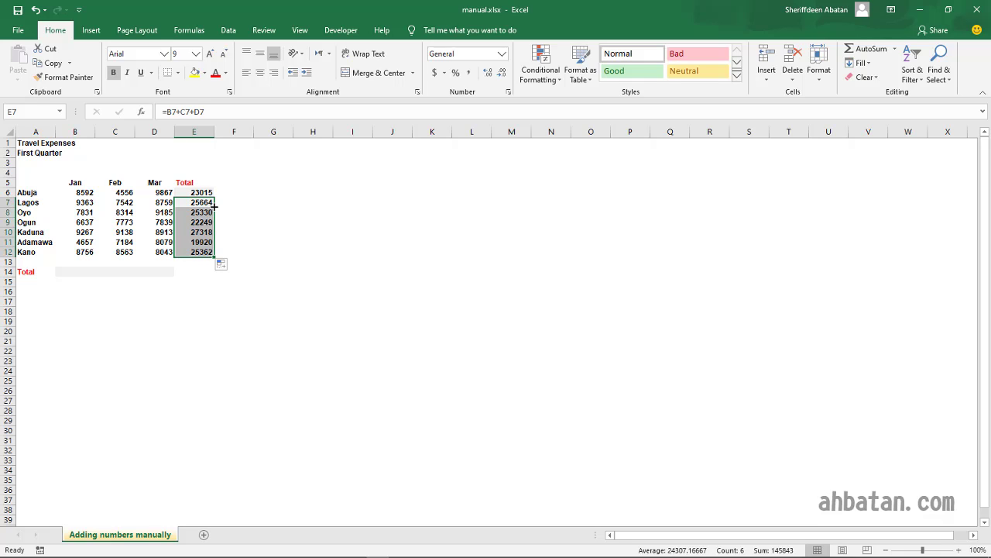
{"action": "left_click", "coordinate": [199, 192]}
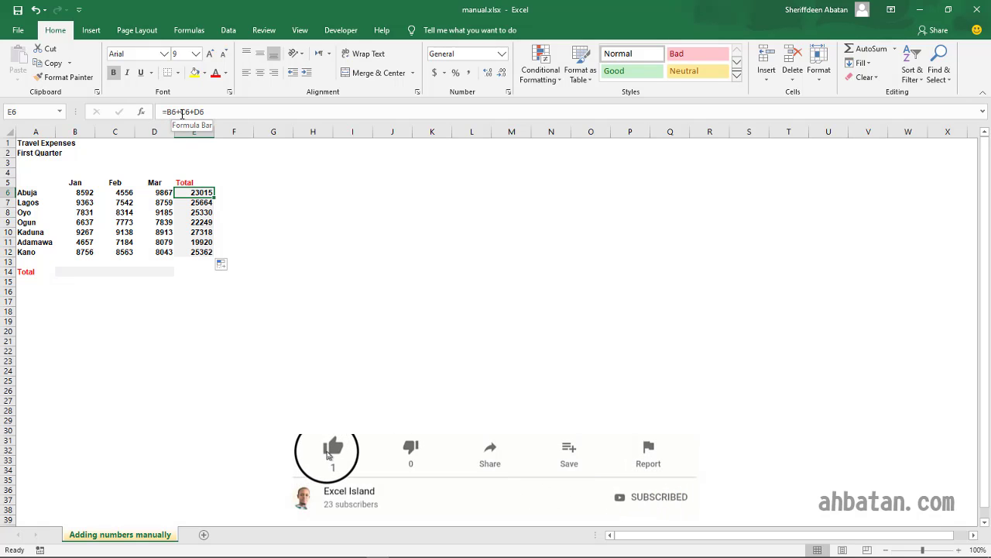
{"action": "left_click", "coordinate": [203, 203]}
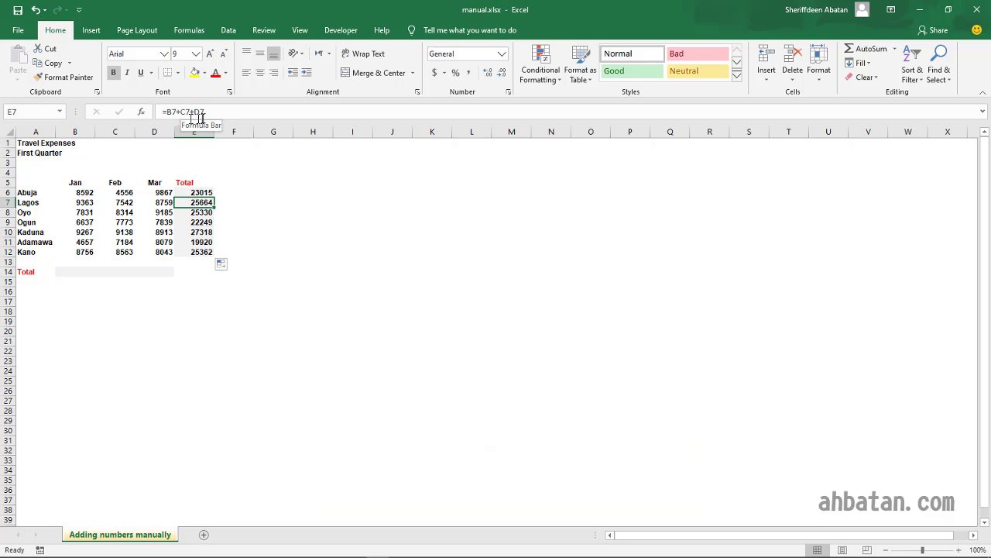
{"action": "left_click", "coordinate": [198, 222]}
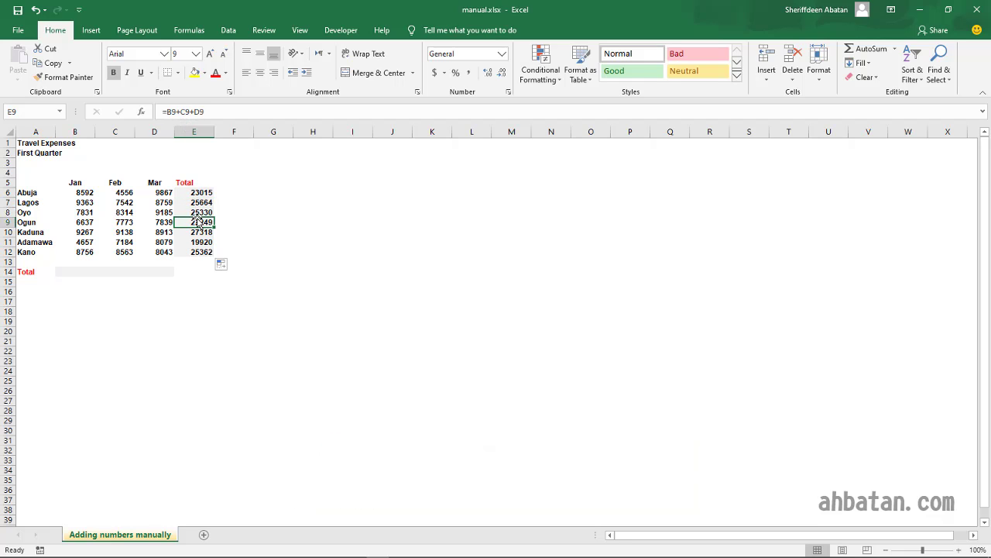
{"action": "left_click", "coordinate": [194, 213]}
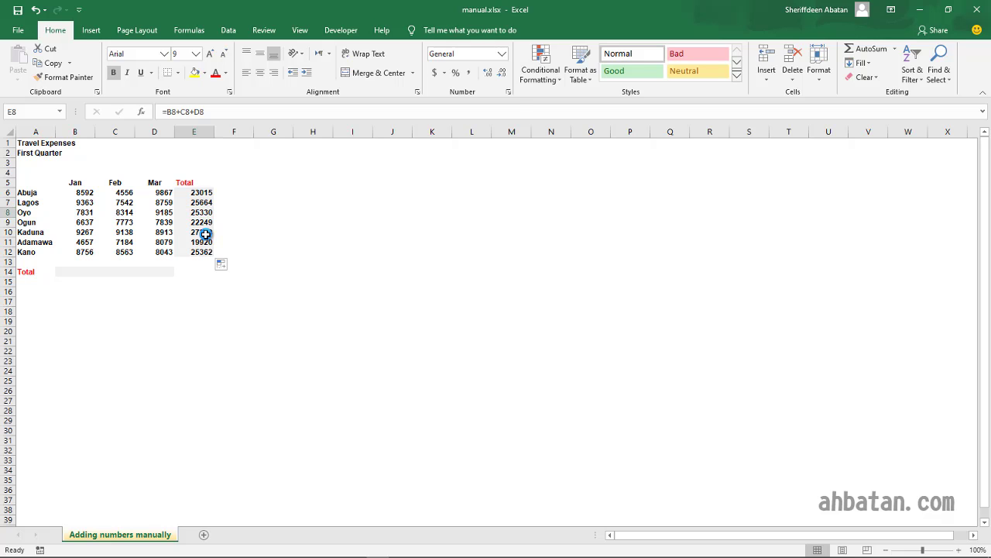
- Show formulas with Ctrl+~, check each E6:E12 sum, then switch back to values
{"action": "key", "text": "ctrl+grave"}
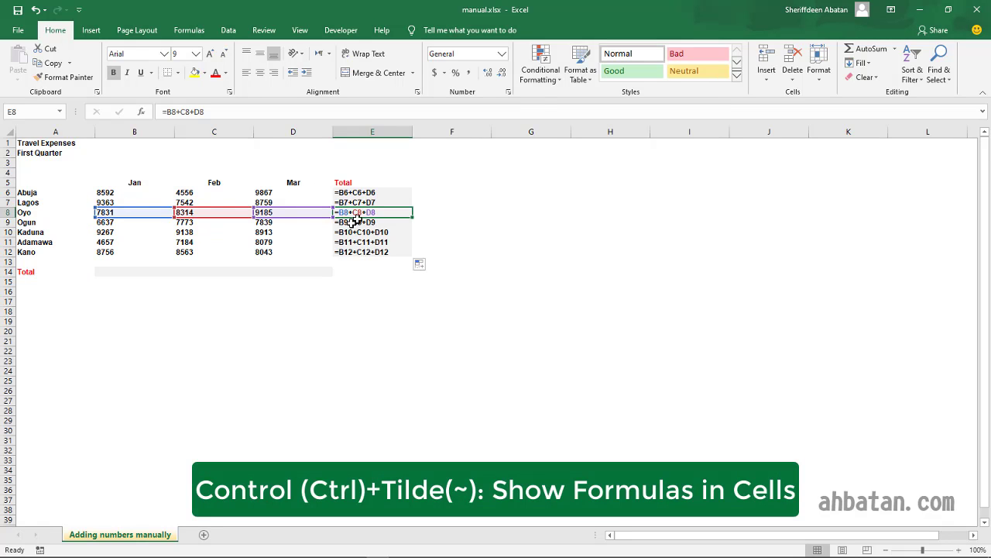
{"action": "key", "text": "Up"}
{"action": "key", "text": "Up"}
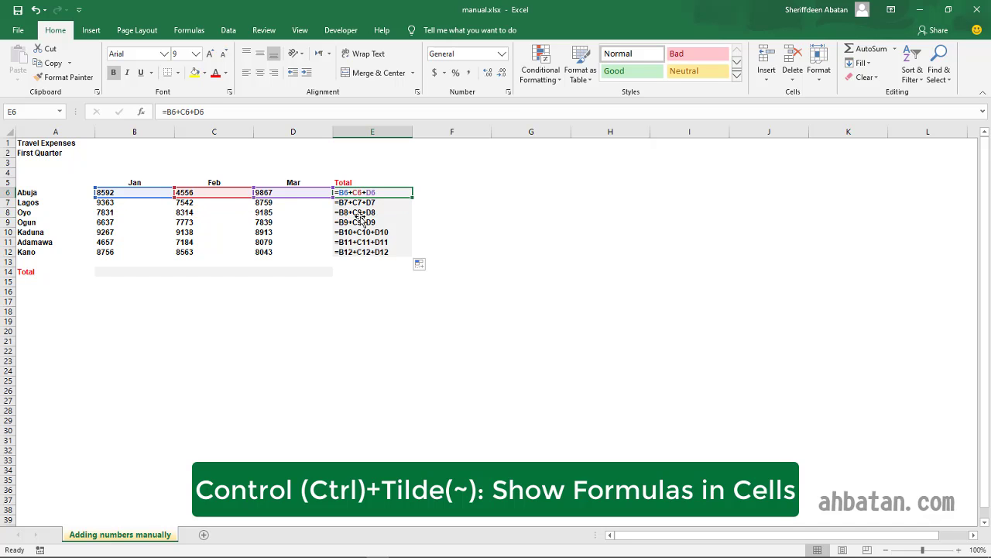
{"action": "key", "text": "Down"}
{"action": "key", "text": "Down"}
{"action": "key", "text": "Down"}
{"action": "key", "text": "Down"}
{"action": "key", "text": "Down"}
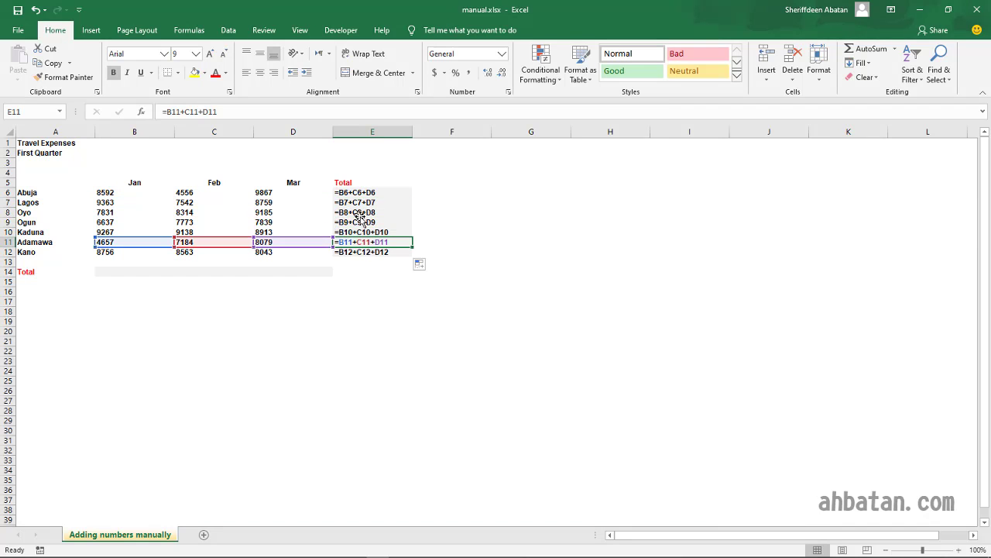
{"action": "key", "text": "Down"}
{"action": "key", "text": "Up"}
{"action": "key", "text": "Up"}
{"action": "key", "text": "Up"}
{"action": "key", "text": "Up"}
{"action": "key", "text": "Up"}
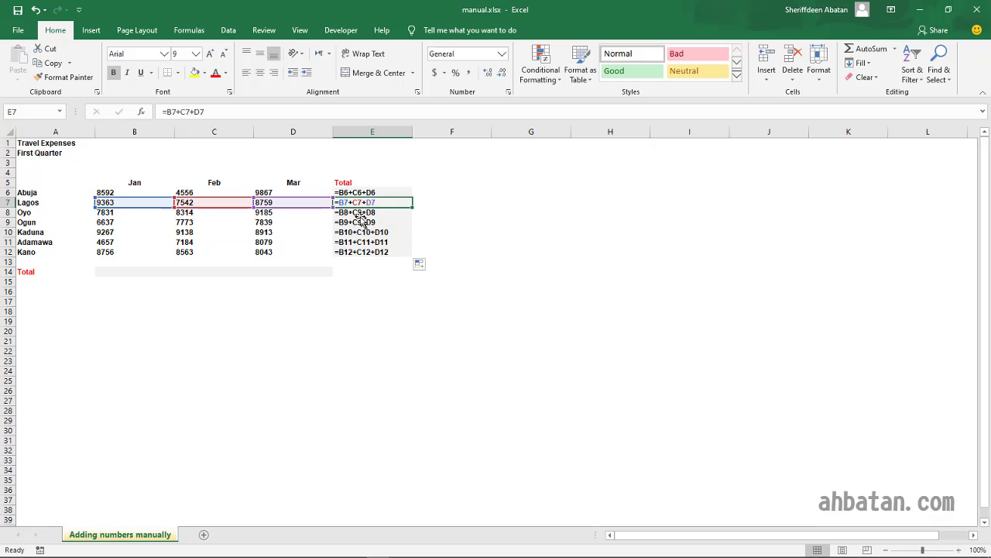
{"action": "key", "text": "Up"}
{"action": "key", "text": "Down"}
{"action": "key", "text": "Down"}
{"action": "key", "text": "Down"}
{"action": "key", "text": "Down"}
{"action": "key", "text": "Down"}
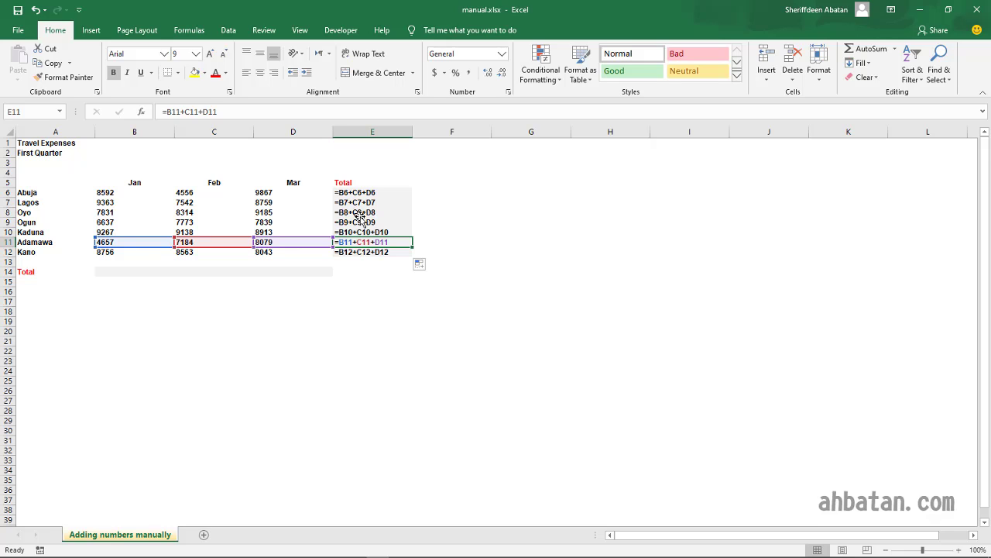
{"action": "key", "text": "Up"}
{"action": "key", "text": "Up"}
{"action": "key", "text": "Up"}
{"action": "key", "text": "Up"}
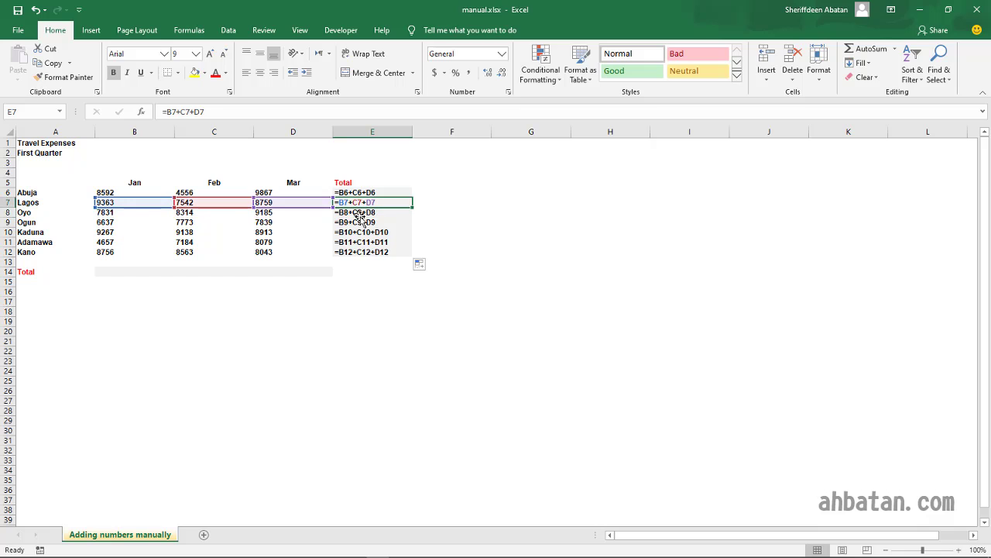
{"action": "key", "text": "Up"}
{"action": "key", "text": "Down"}
{"action": "key", "text": "ctrl+grave"}
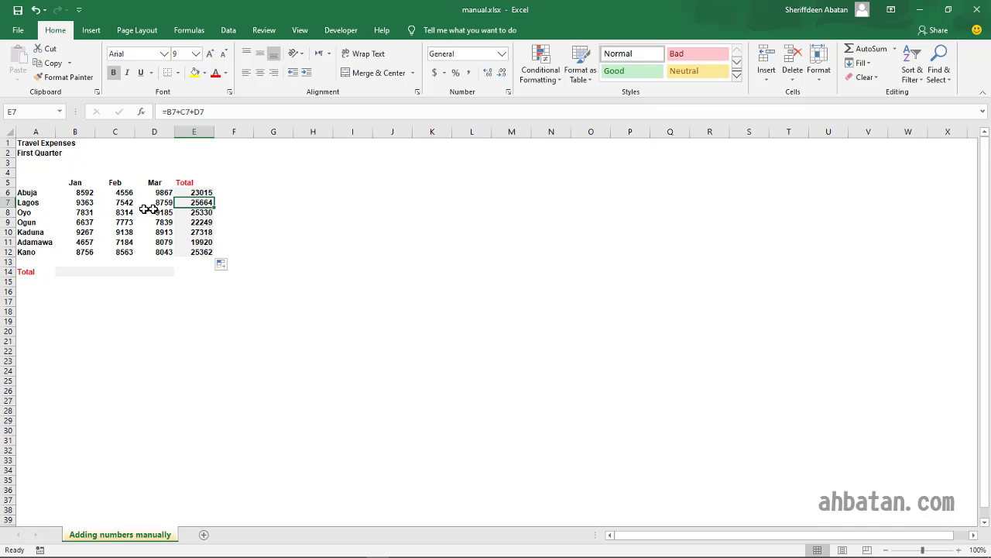
- Enter =B6+B7+B8+B9+B10+B11+B12 in B14 for a January total of 55103
{"action": "left_click", "coordinate": [188, 192]}
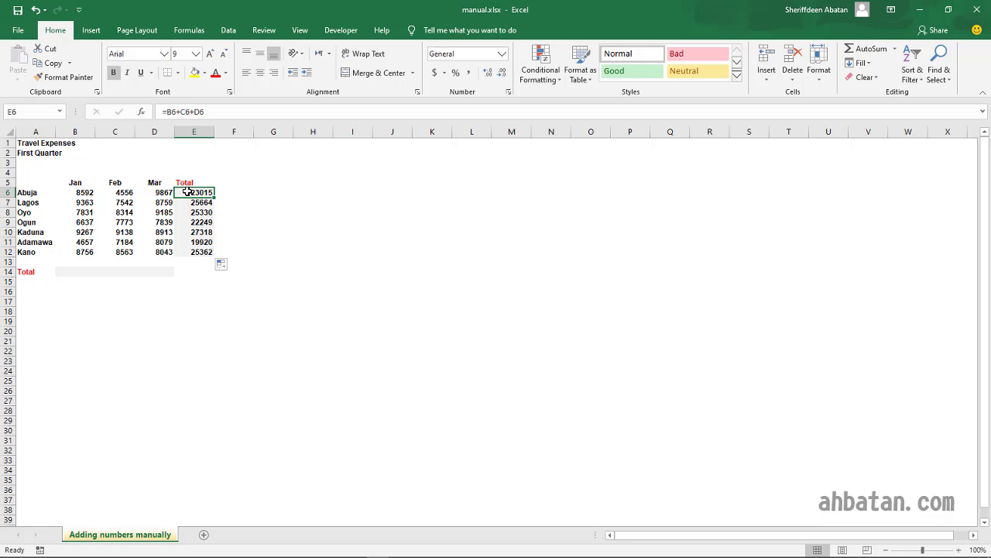
{"action": "left_click", "coordinate": [70, 275]}
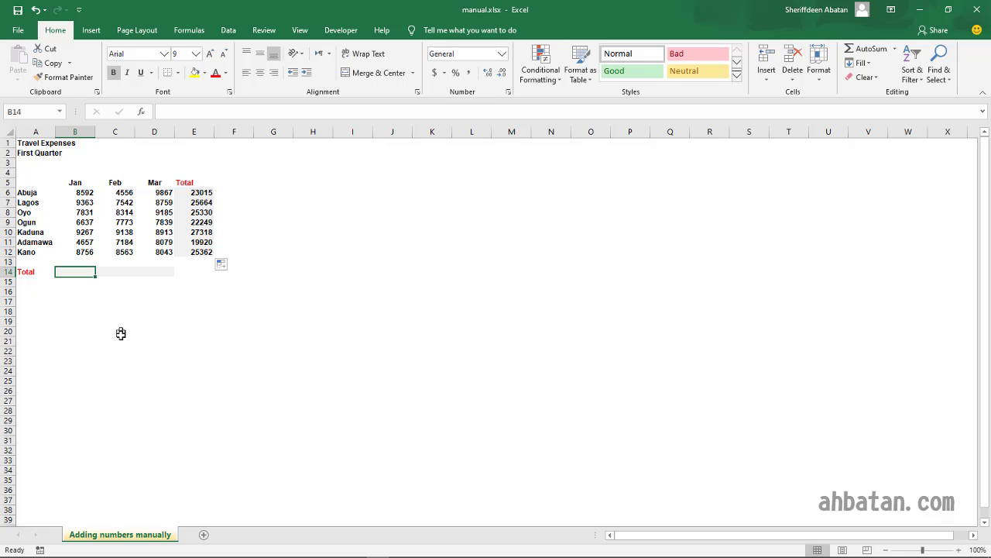
{"action": "type", "text": "="}
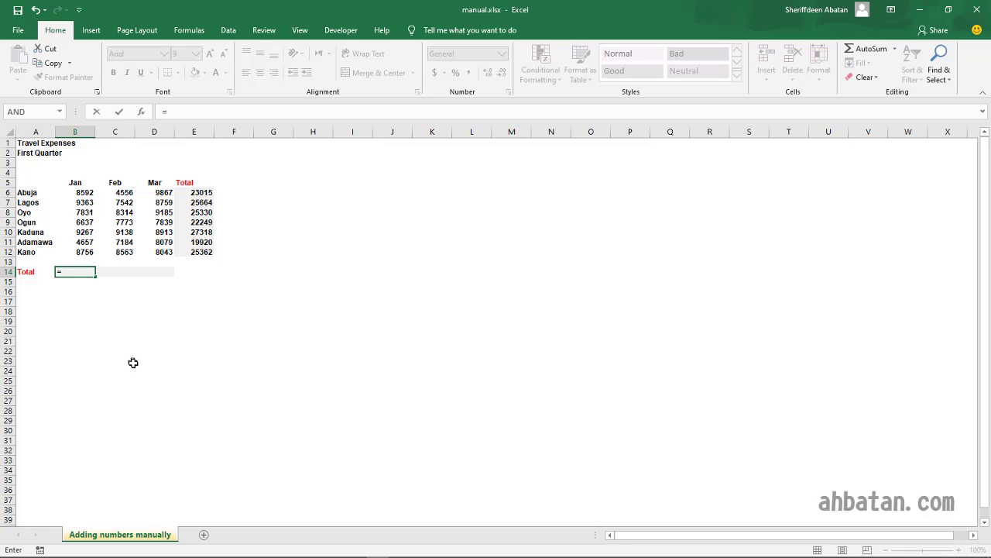
{"action": "left_click", "coordinate": [80, 193]}
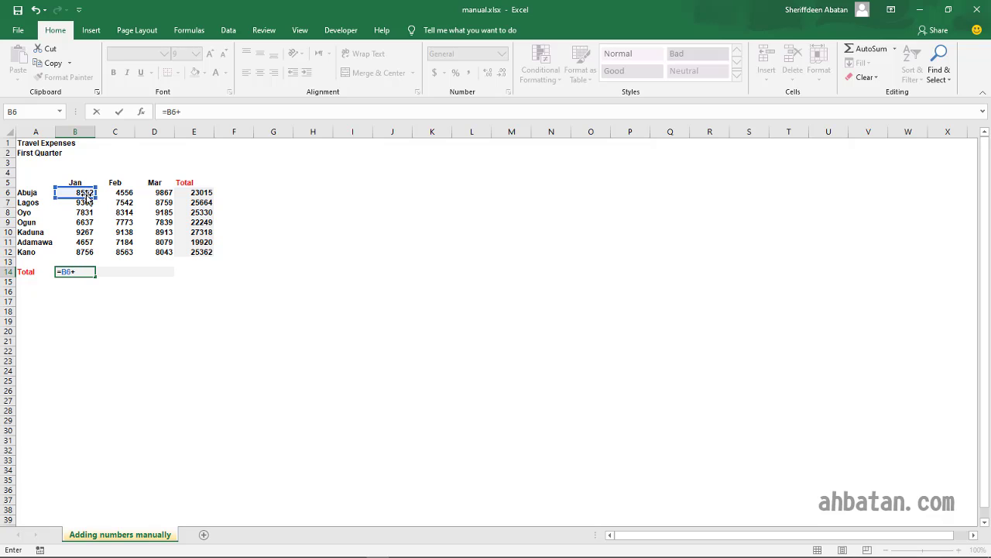
{"action": "left_click", "coordinate": [72, 203]}
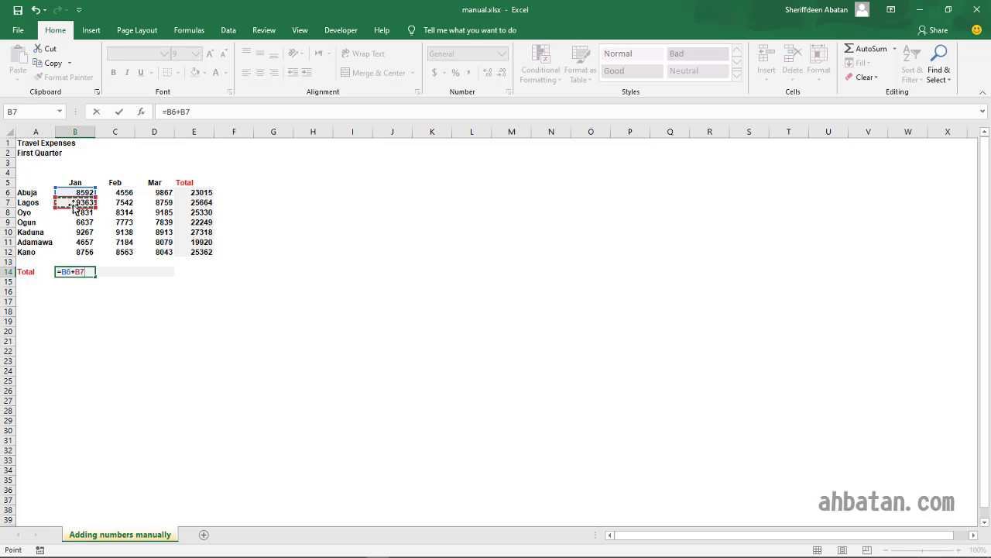
{"action": "type", "text": "+"}
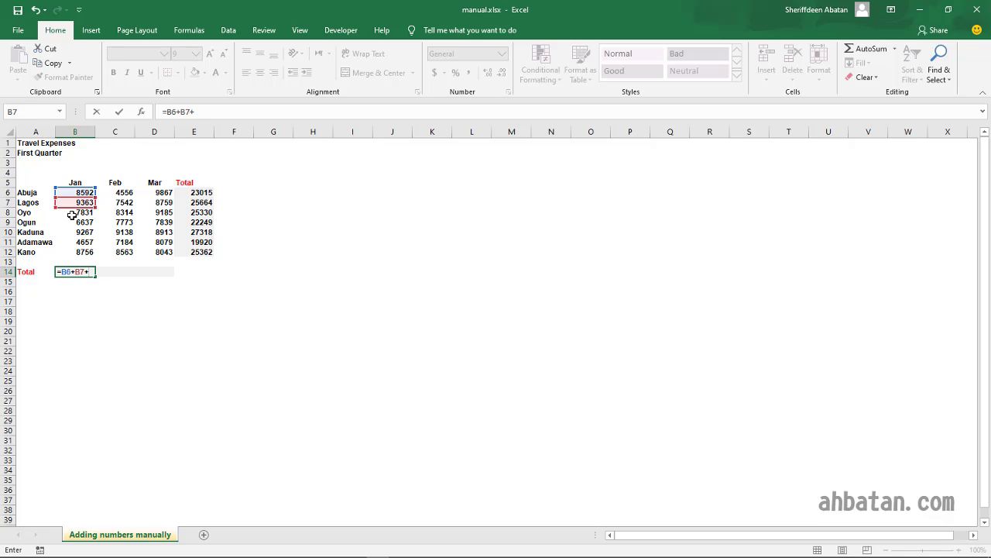
{"action": "left_click", "coordinate": [76, 214]}
{"action": "type", "text": "+"}
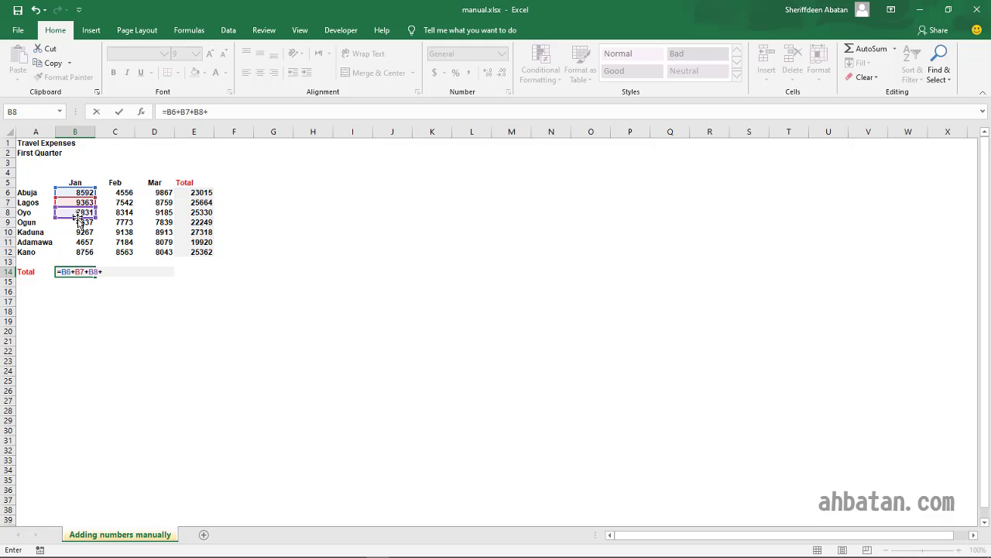
{"action": "left_click", "coordinate": [77, 224]}
{"action": "type", "text": "+"}
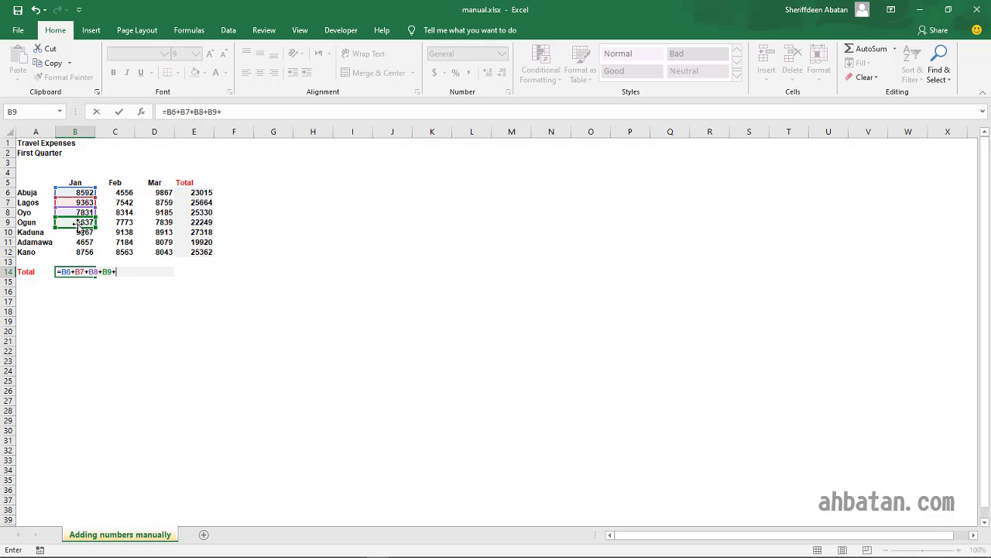
{"action": "left_click", "coordinate": [80, 234]}
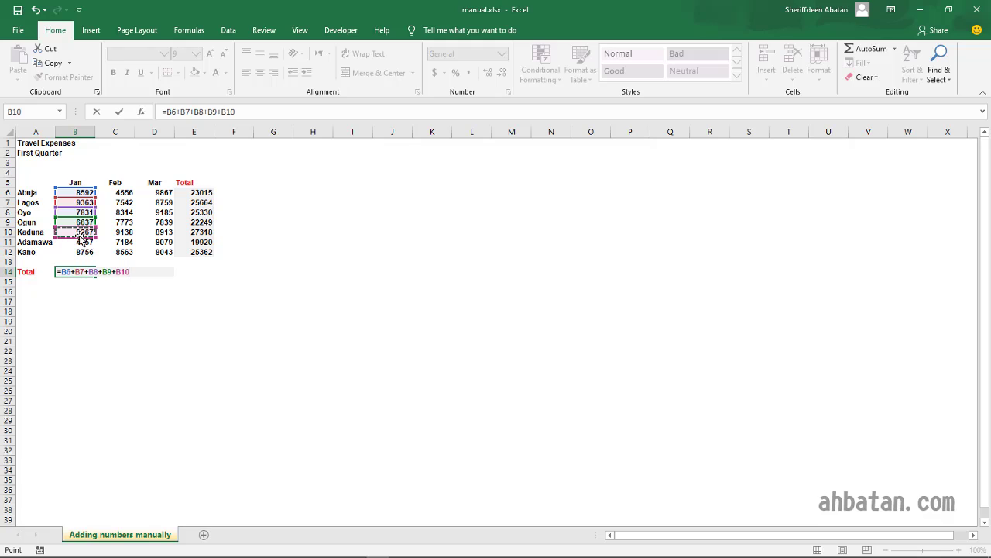
{"action": "type", "text": "+"}
{"action": "left_click", "coordinate": [71, 242]}
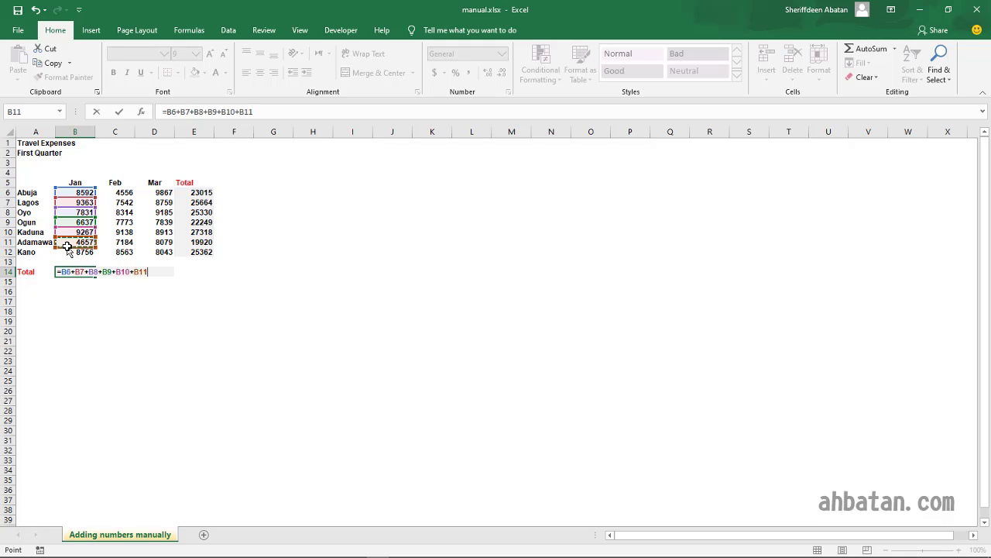
{"action": "type", "text": "+"}
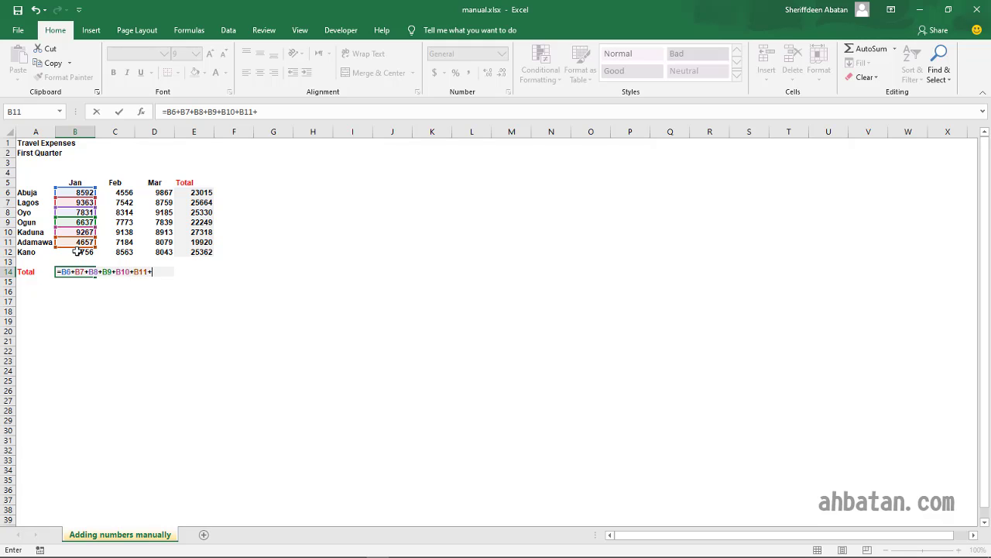
{"action": "left_click", "coordinate": [77, 250]}
{"action": "key", "text": "Return"}
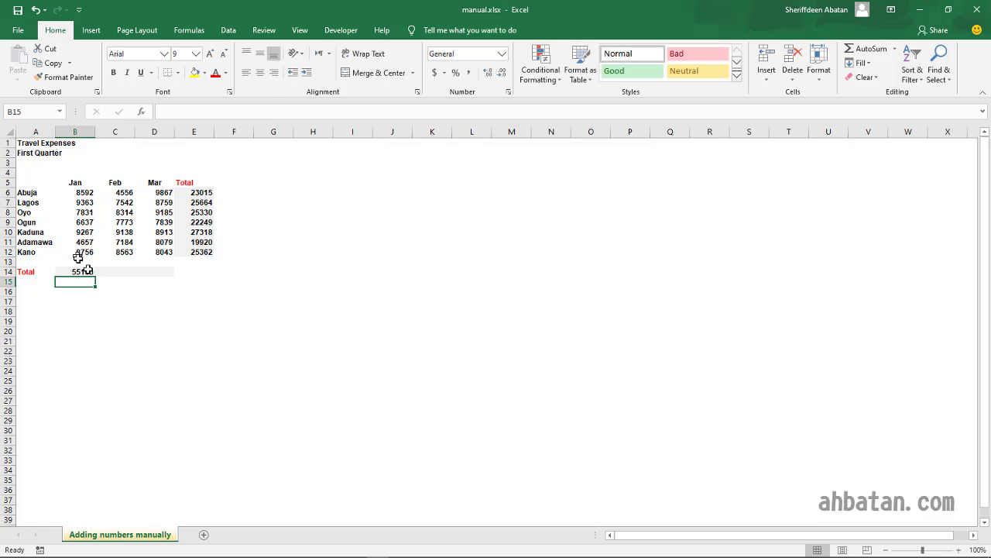
{"action": "left_click", "coordinate": [74, 272]}
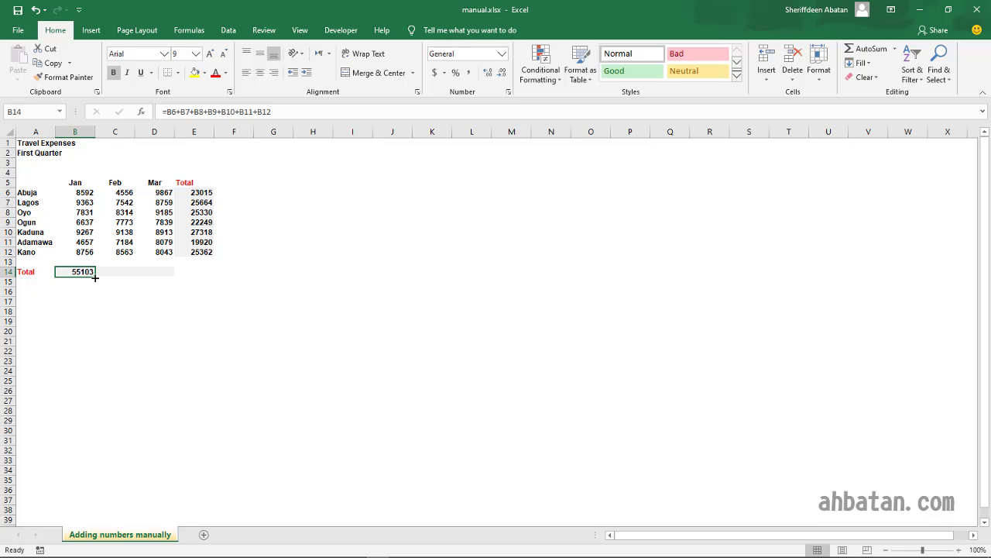
- Copy the B14 formula across to D14, giving February 53070 and March 60685
{"action": "left_click_drag", "start_coordinate": [94, 276], "coordinate": [182, 275]}
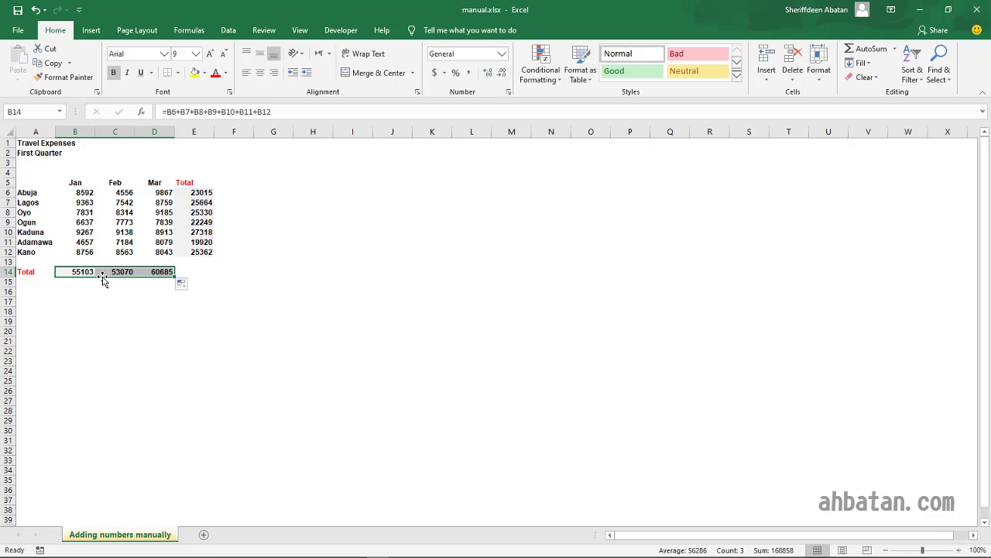